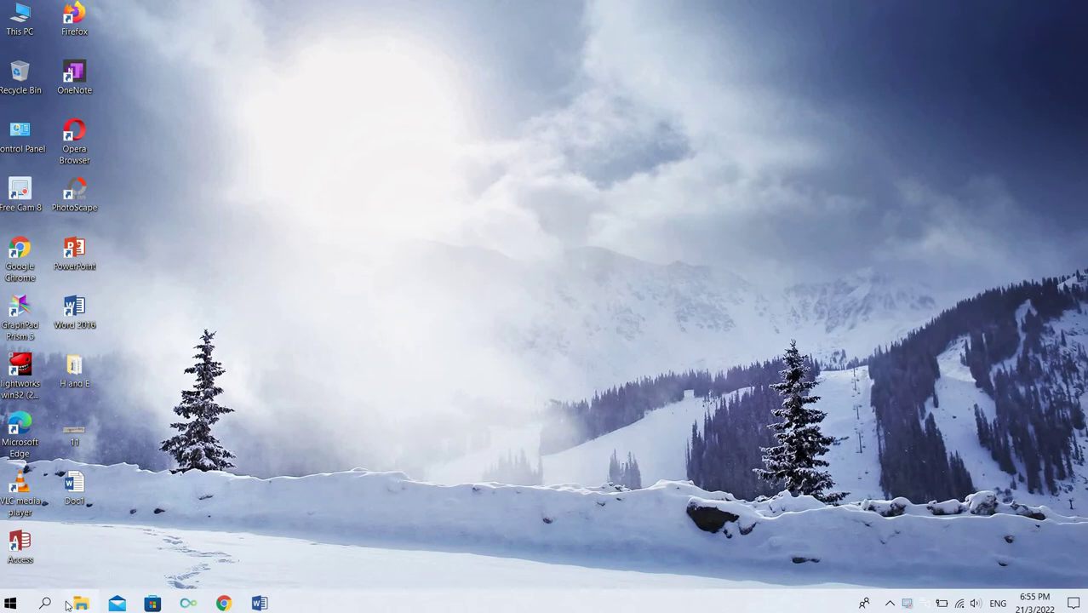
Switch to the open Word document and delete its existing line of text.
left_click(257, 605)
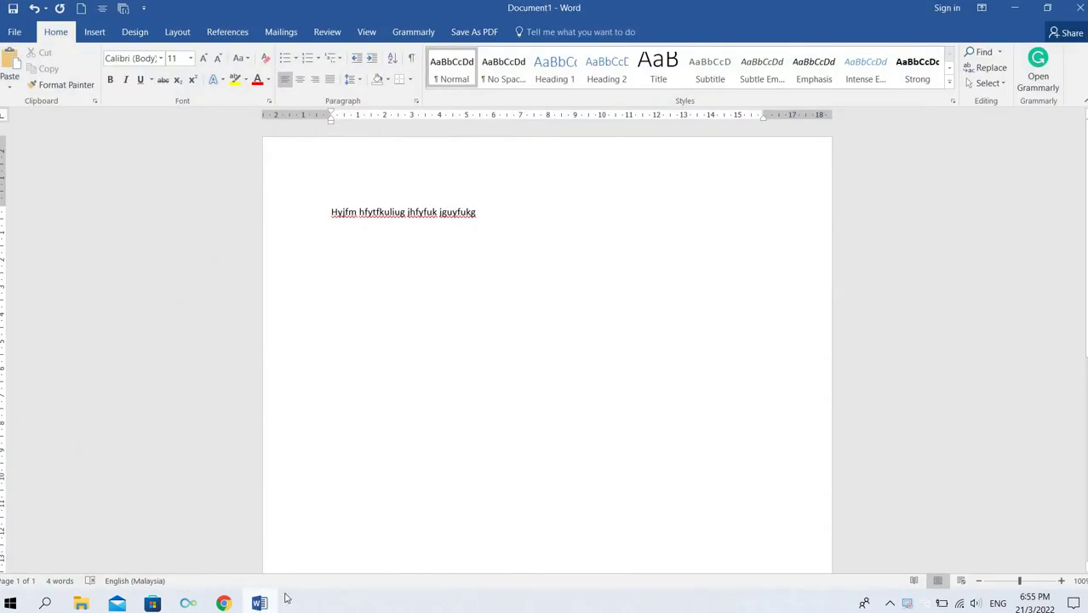
triple_click(333, 224)
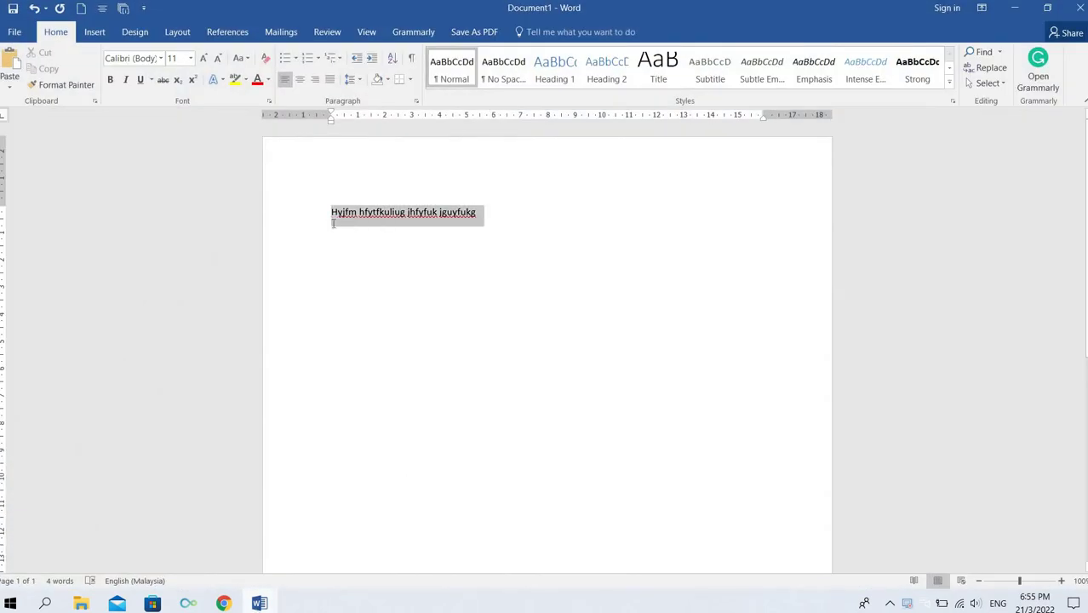
key("BackSpace")
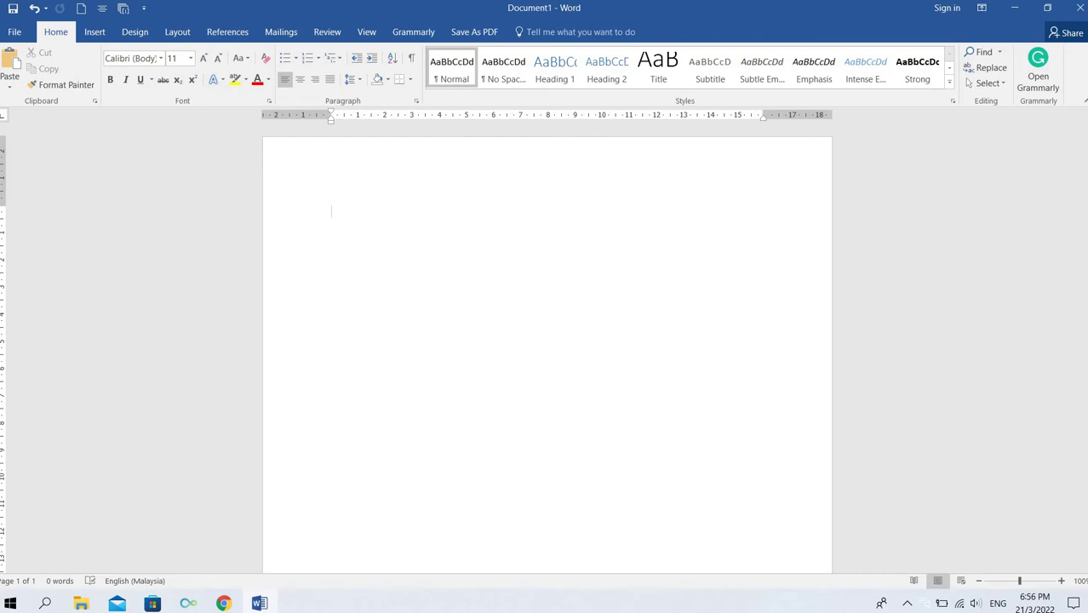
Write two lines of text: "Wt is the diabetes" and "And wt is the cancer and how effect the human".
type("Wt is the diabetes")
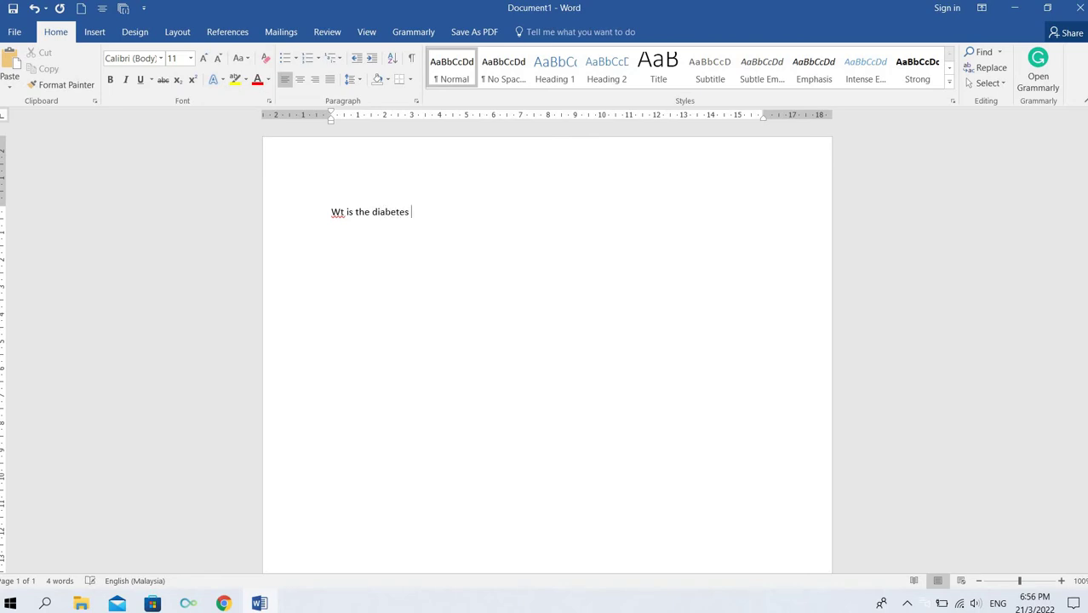
key("Return")
type("And wt is the cancer ")
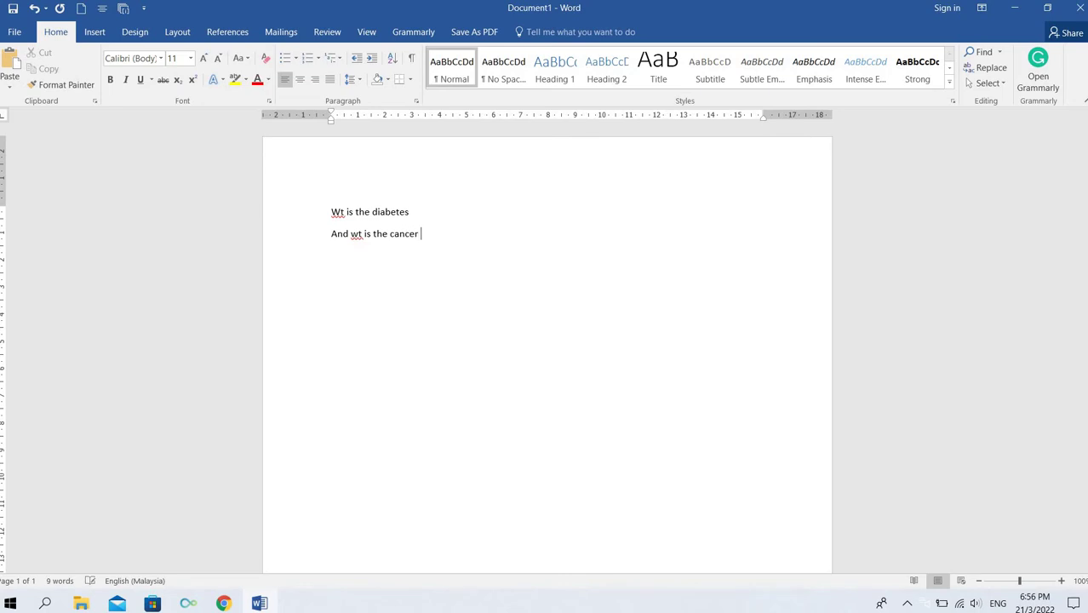
type("and k")
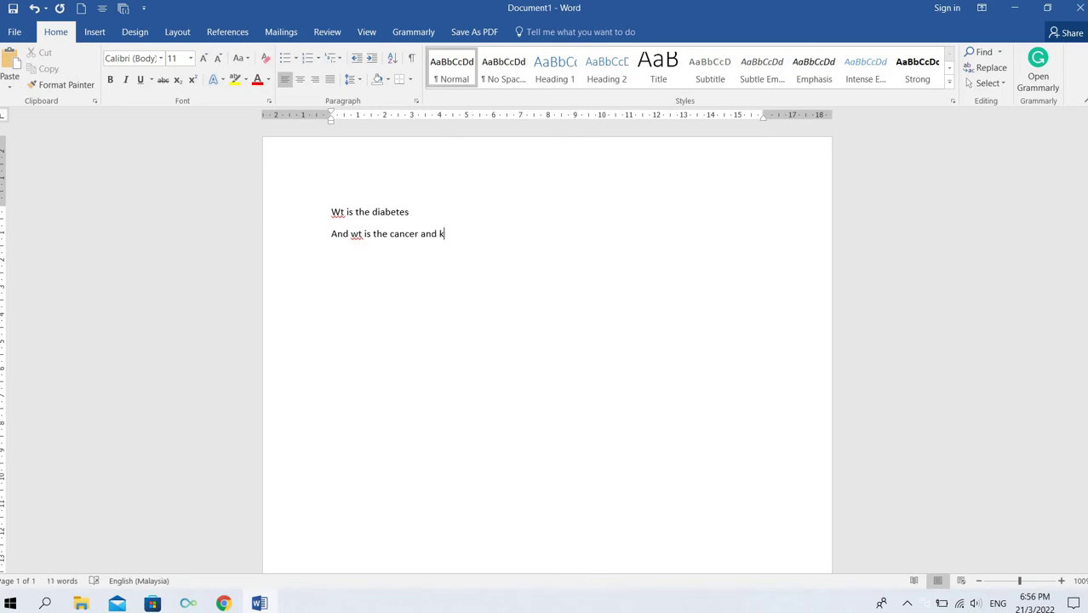
key("BackSpace")
type("a")
key("BackSpace")
type("g")
key("BackSpace")
type("how effect the human")
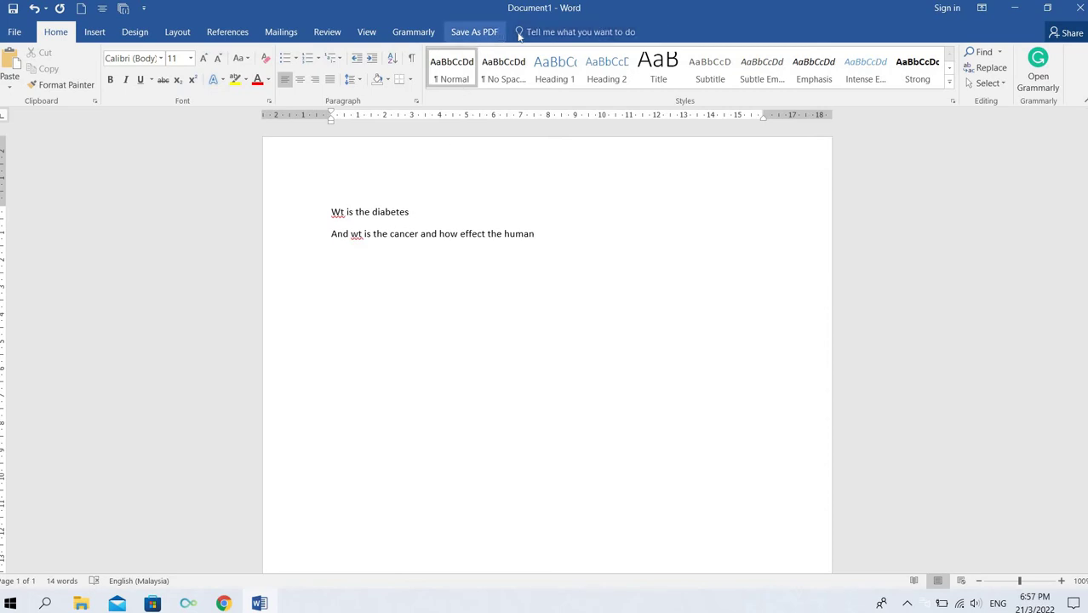
Enable the EndNote Cite While You Write COM add-in in the Word options.
left_click(15, 34)
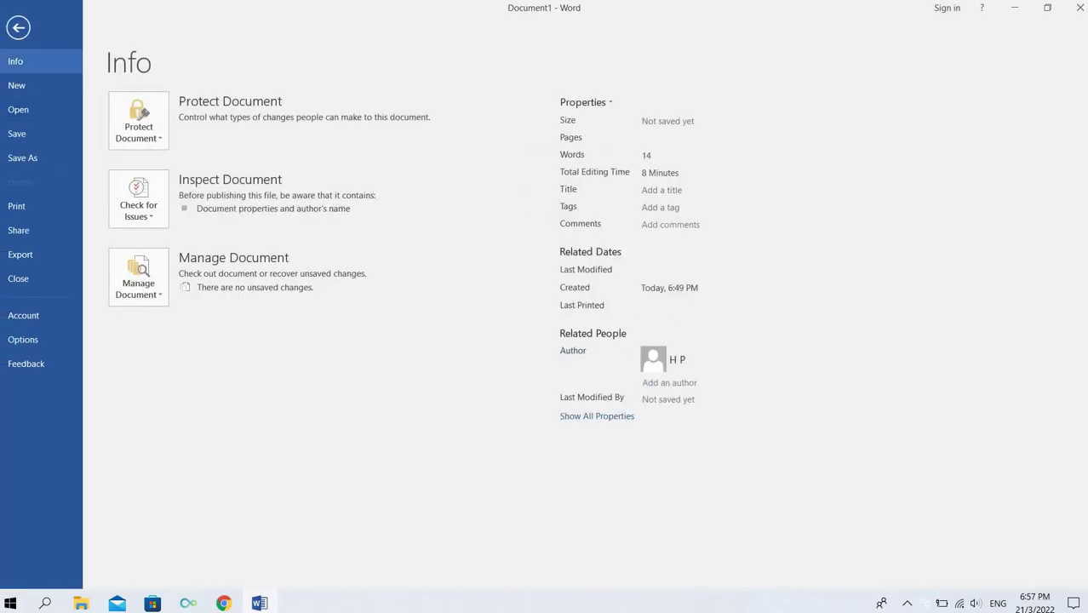
left_click(23, 341)
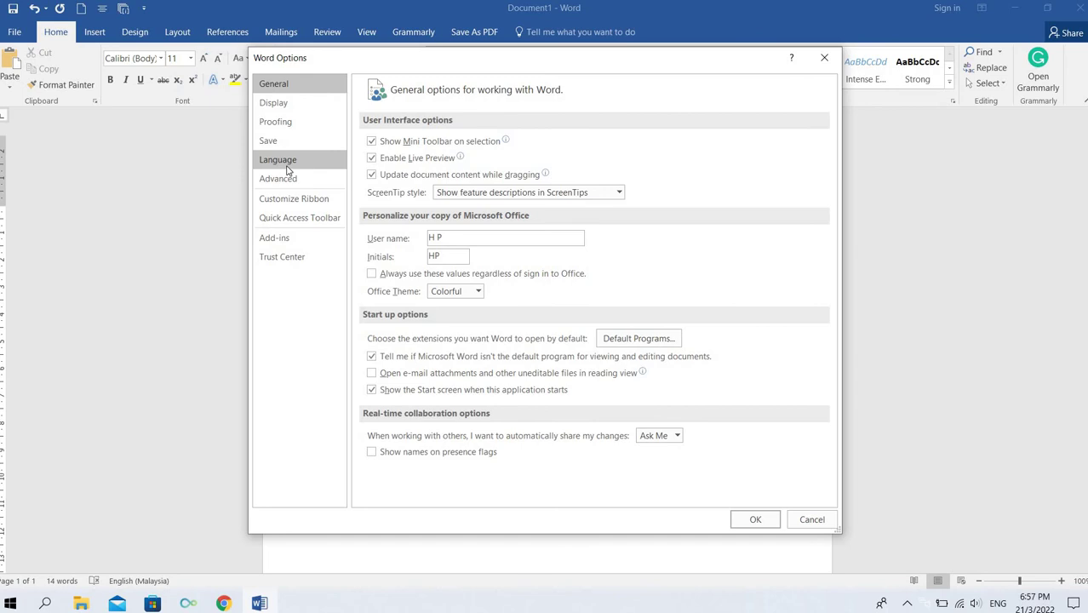
left_click(284, 244)
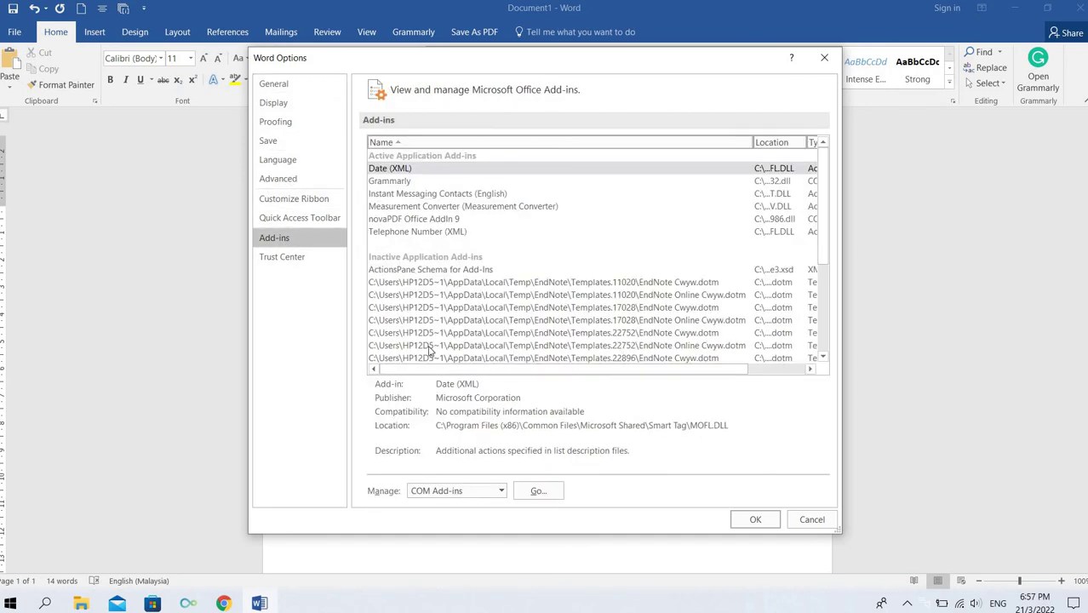
left_click(539, 491)
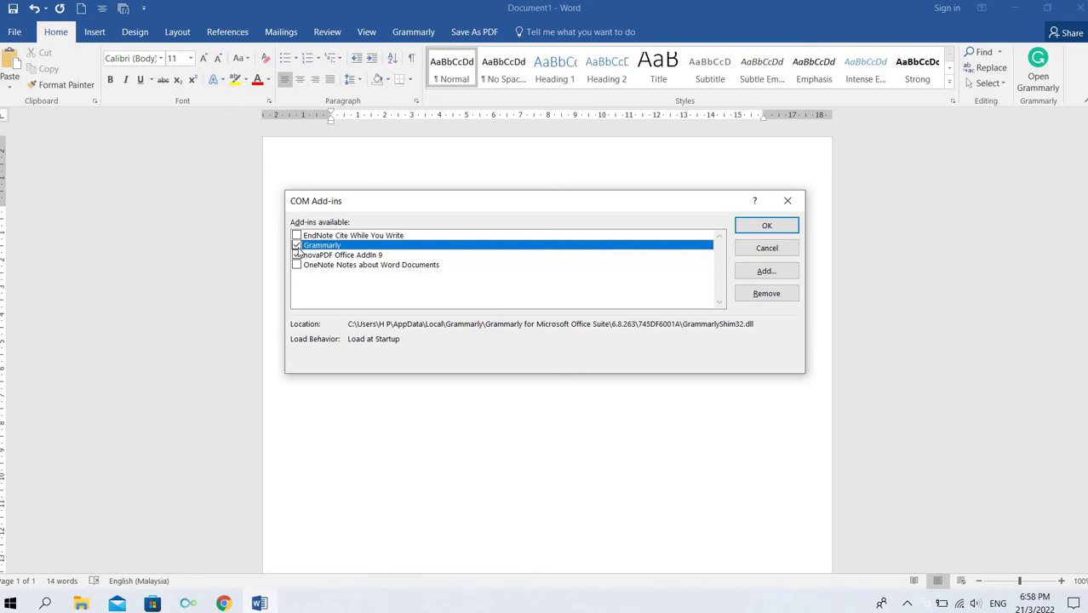
left_click(296, 237)
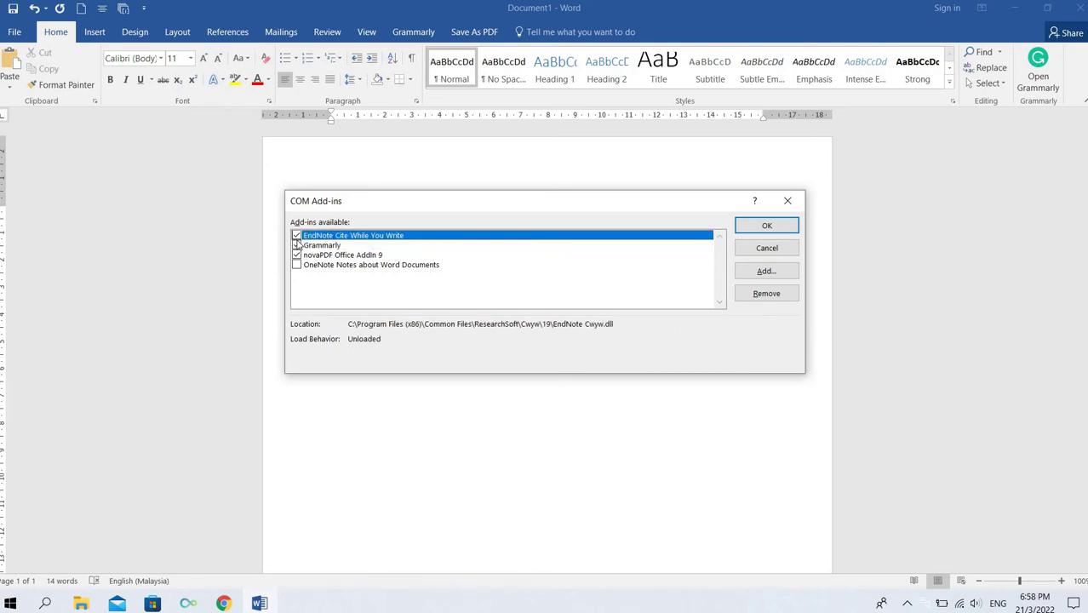
left_click(770, 226)
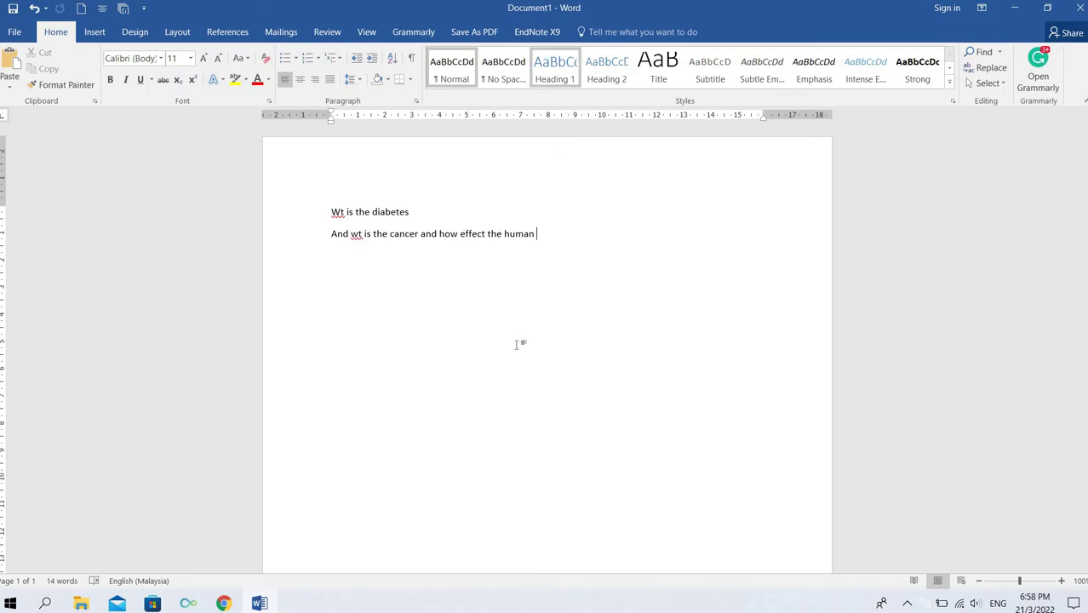
Switch to Chrome, search for "google scholar" and open the Google Scholar site.
left_click(224, 603)
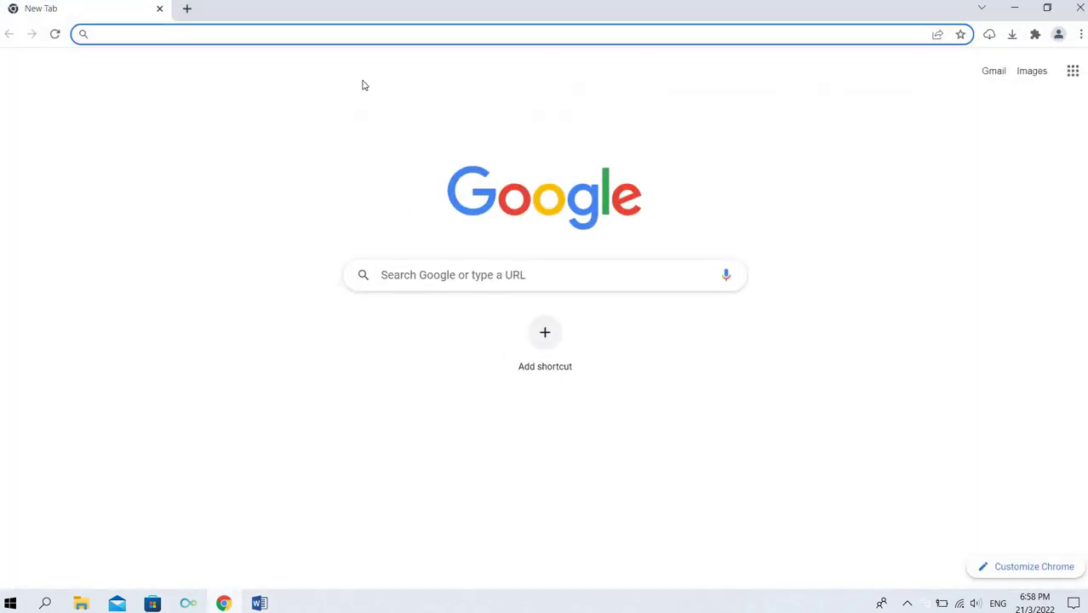
type("goog")
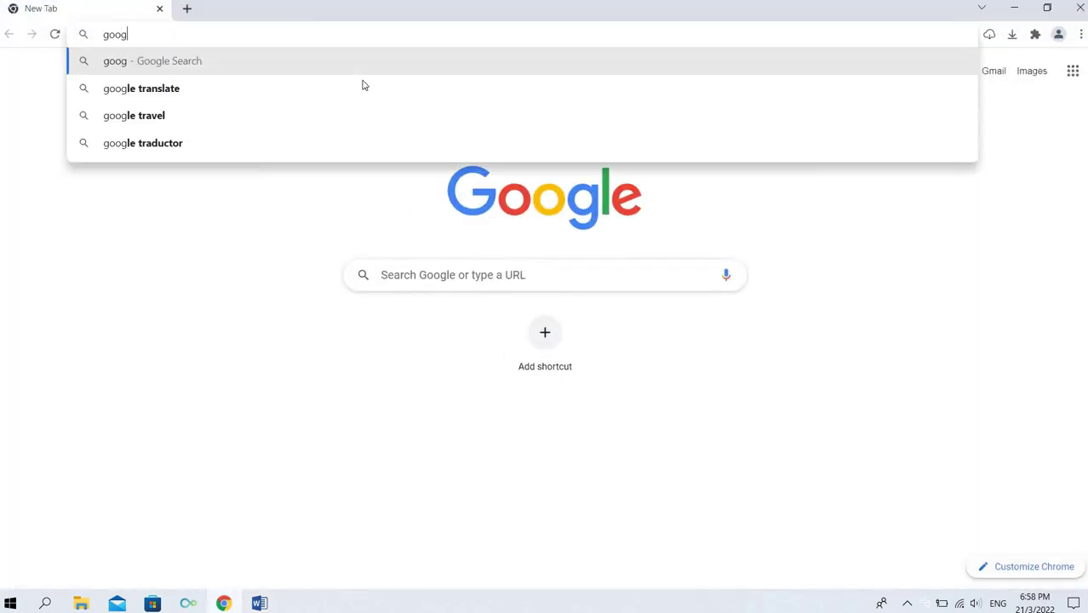
type("le scholar")
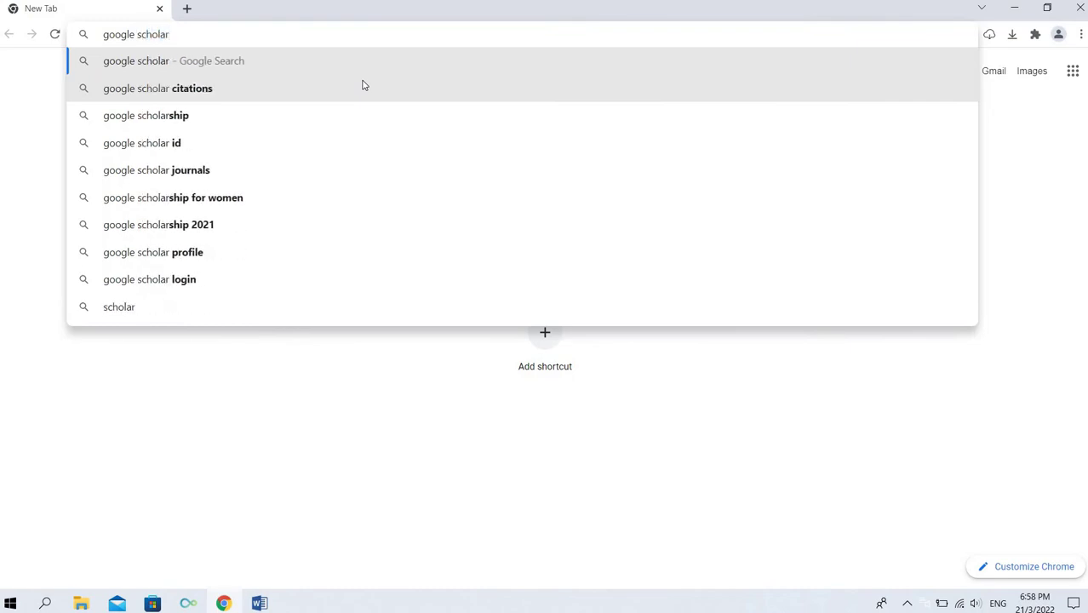
key("Return")
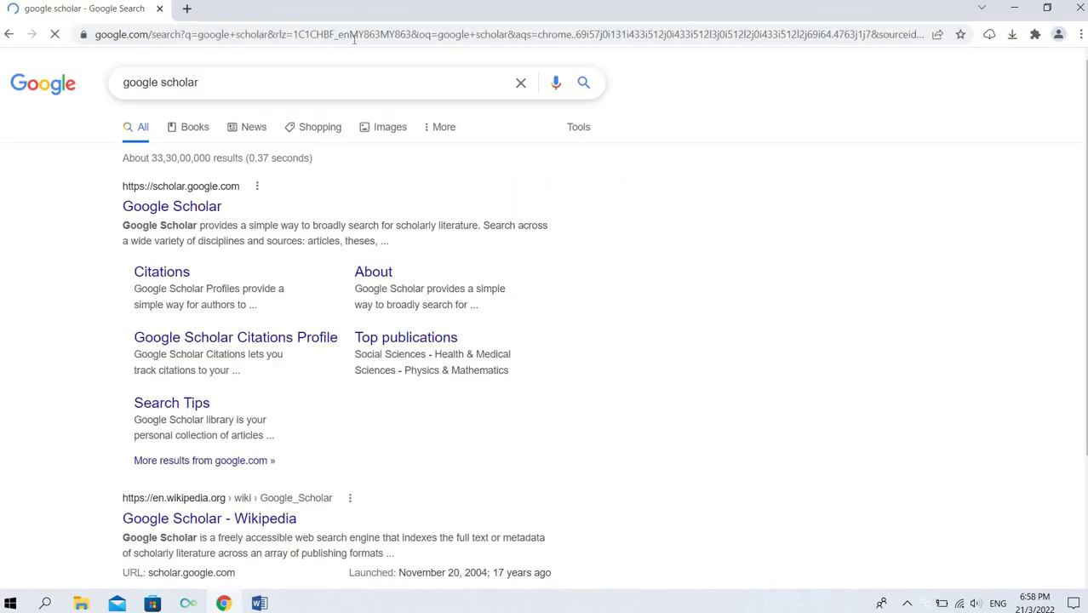
left_click(204, 205)
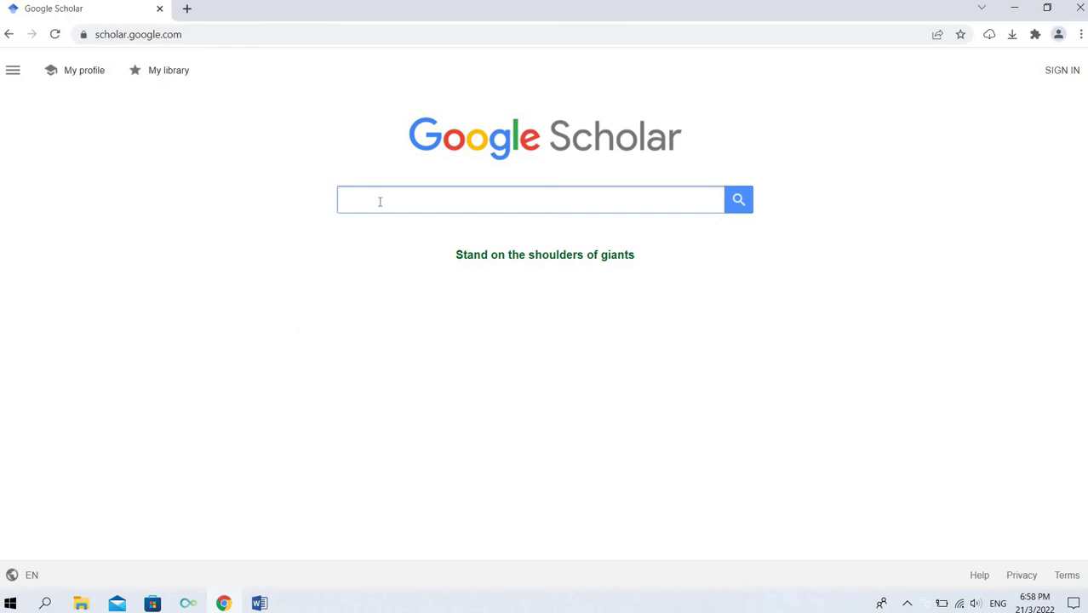
Search Google Scholar for "diabetes" and download the EndNote citation of the book Diabetes in America.
type("diabetes")
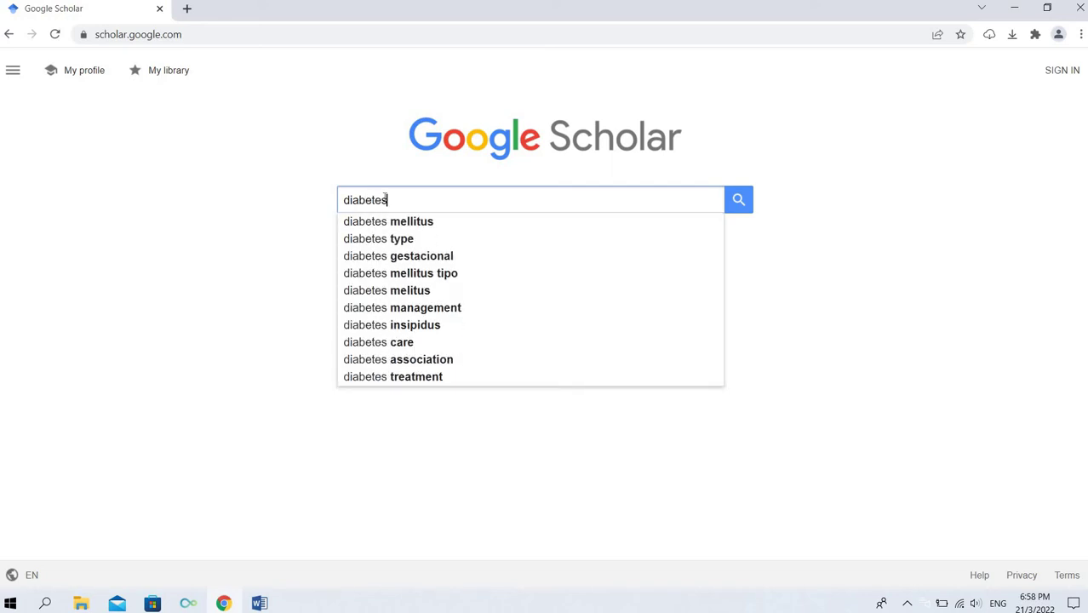
key("Return")
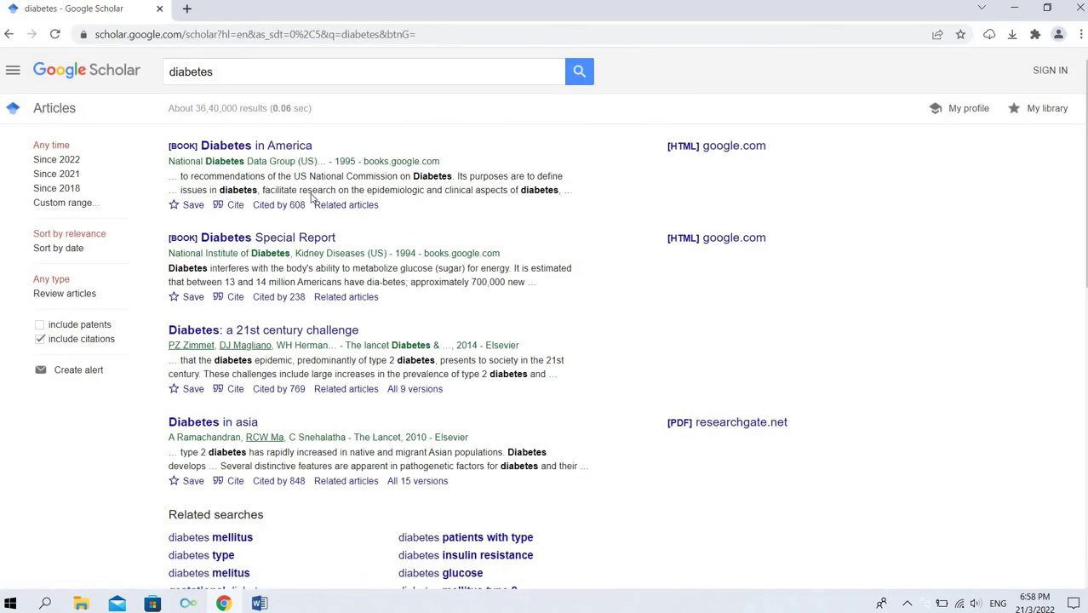
left_click(219, 207)
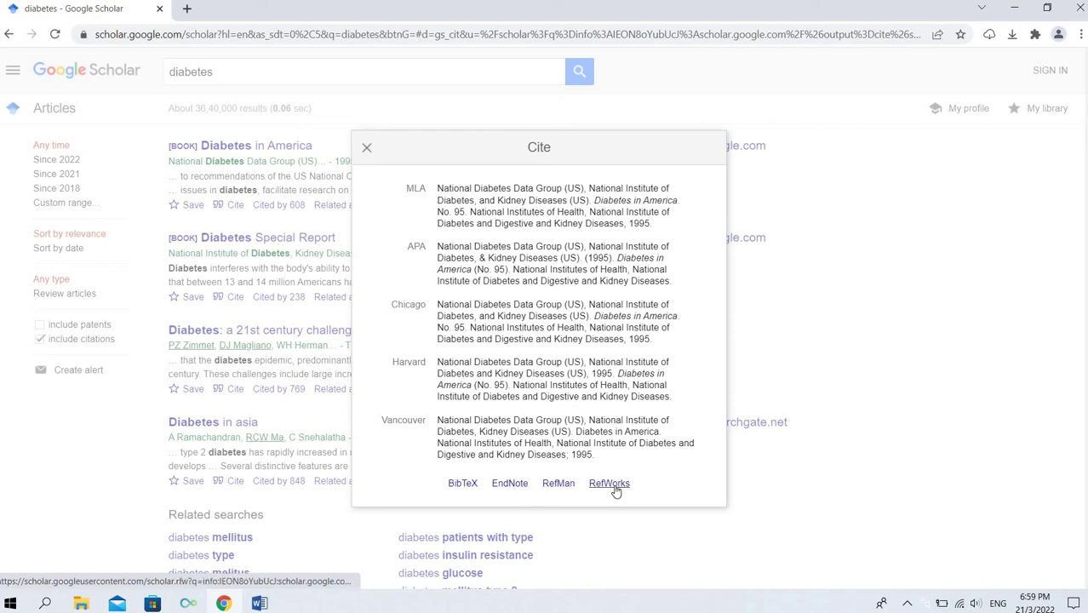
left_click(521, 491)
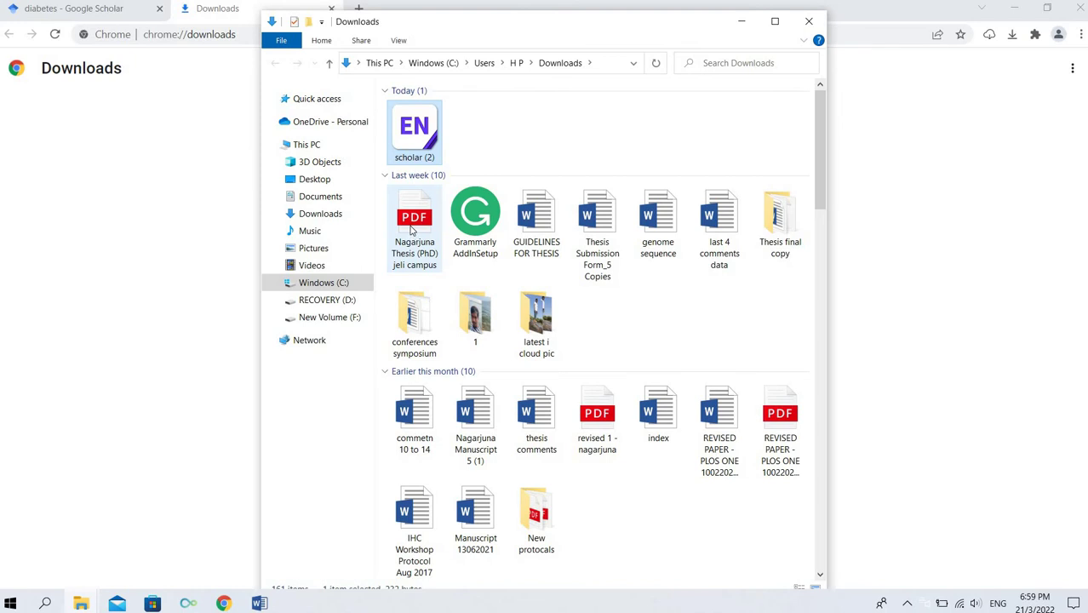
Import the downloaded scholar (2) citation file into the EndNote library and maximize the EndNote window.
left_click(410, 224)
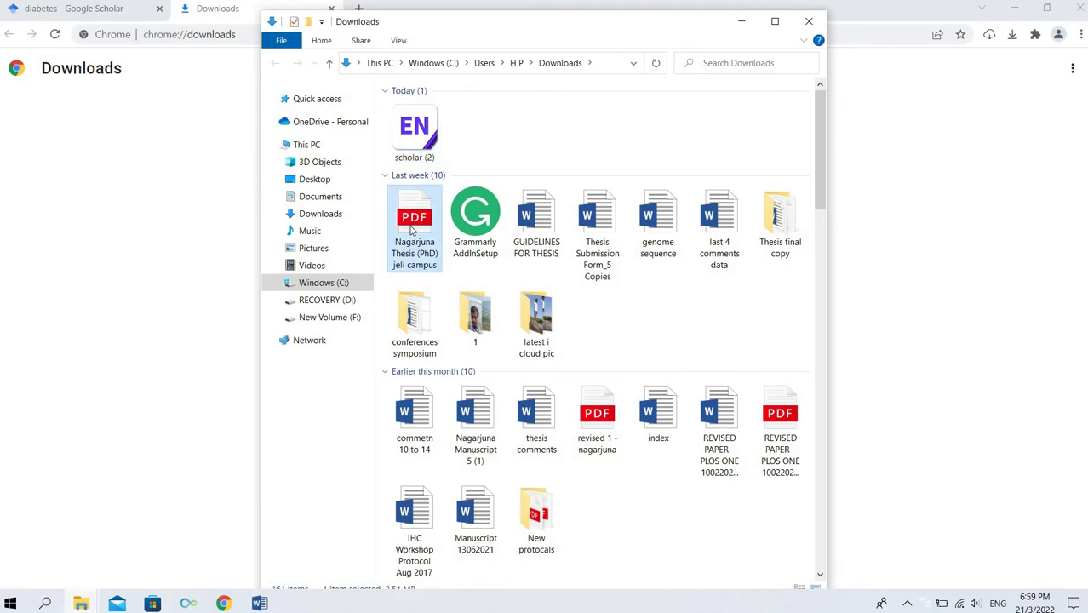
left_click(416, 119)
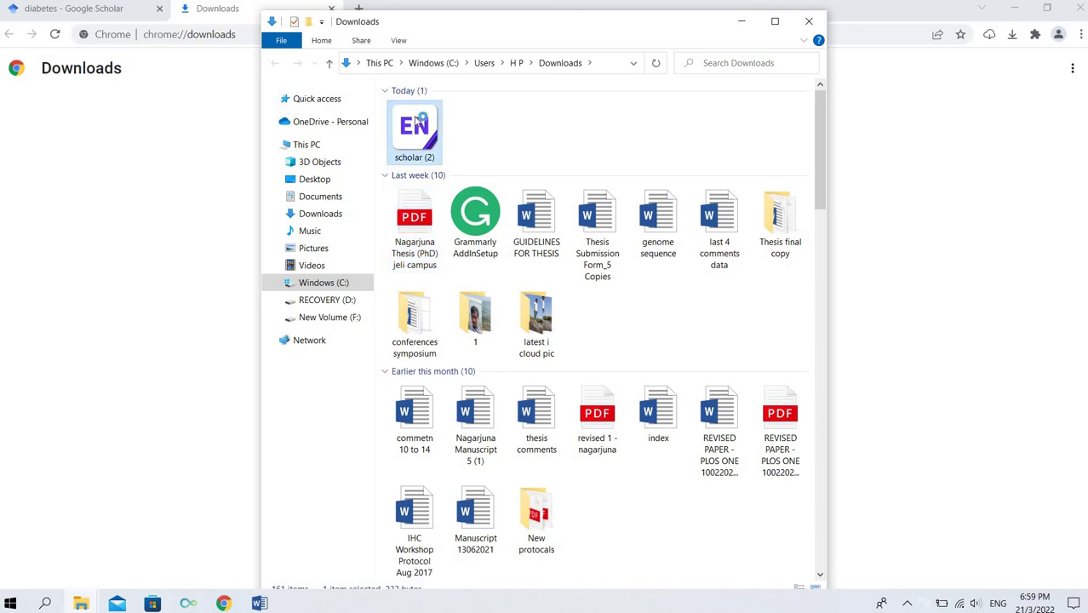
double_click(420, 118)
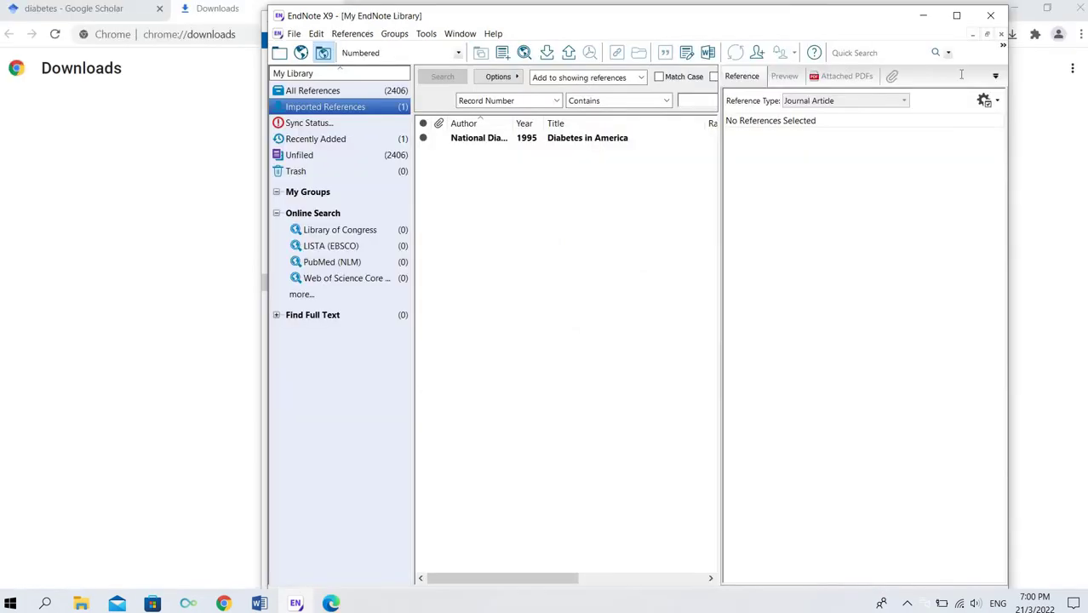
left_click(957, 19)
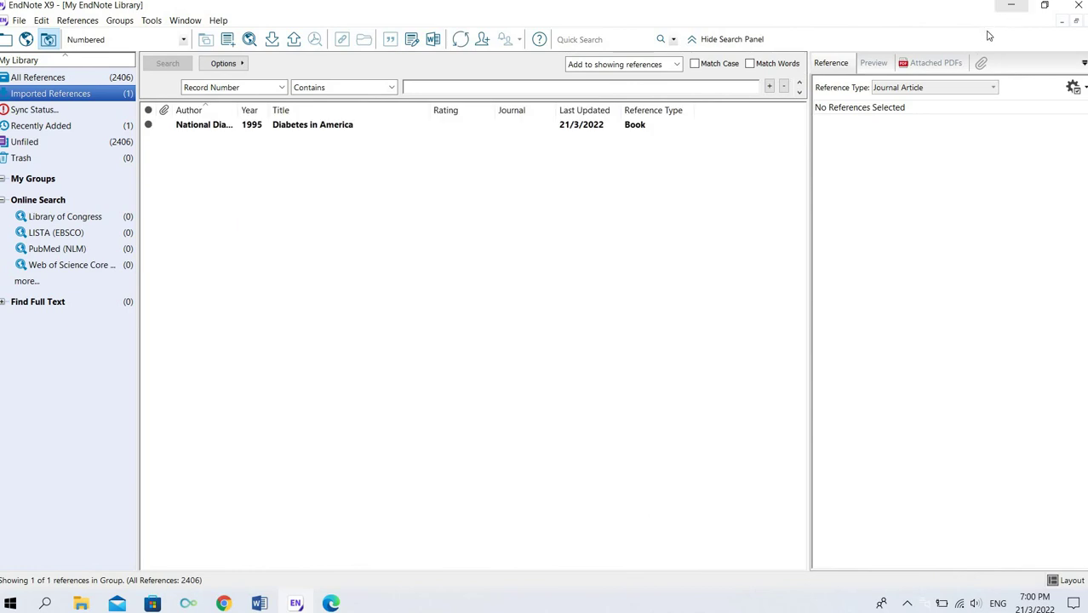
Insert the imported Diabetes in America reference from EndNote as a citation after the second line of the Word document.
left_click(1011, 7)
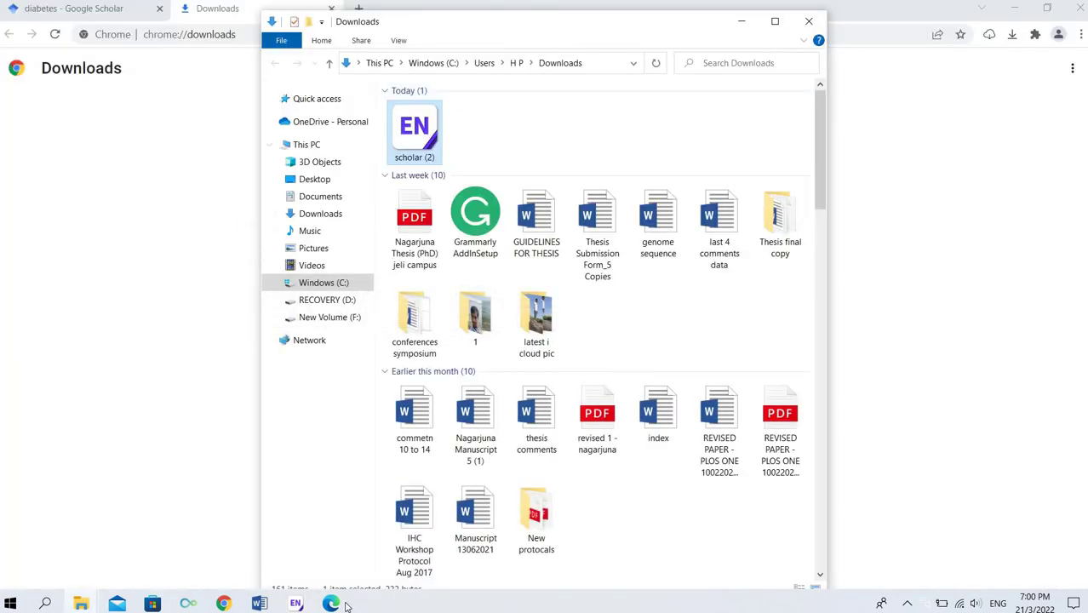
left_click(296, 603)
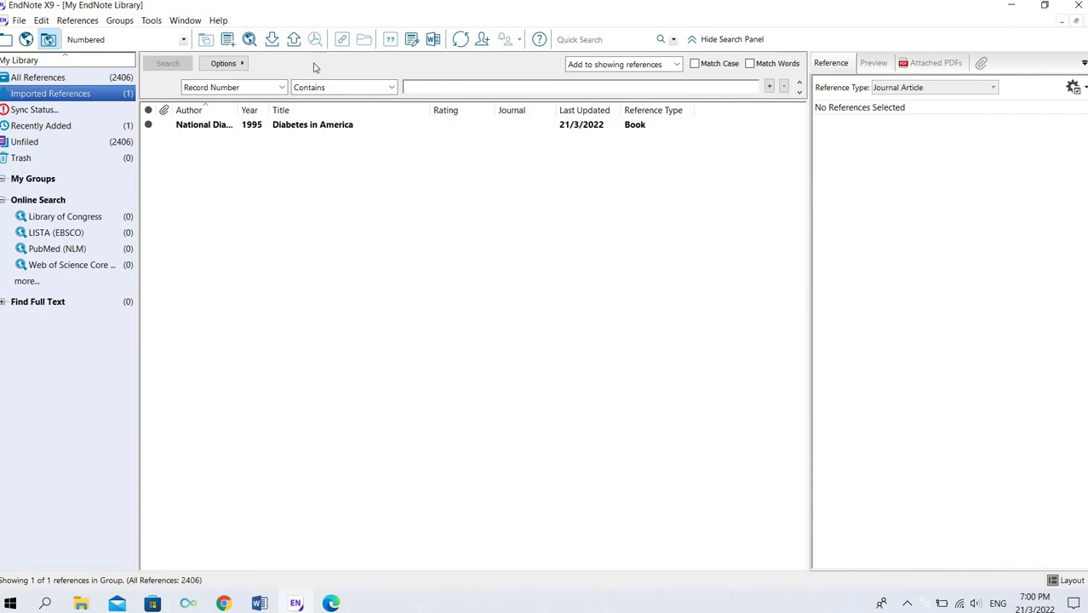
left_click(327, 126)
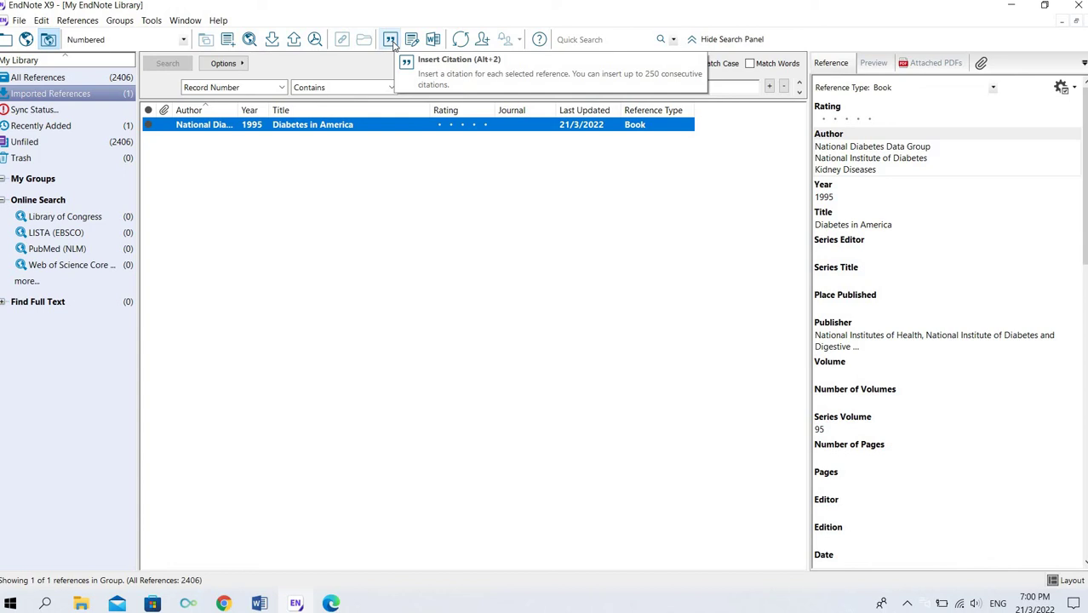
left_click(392, 43)
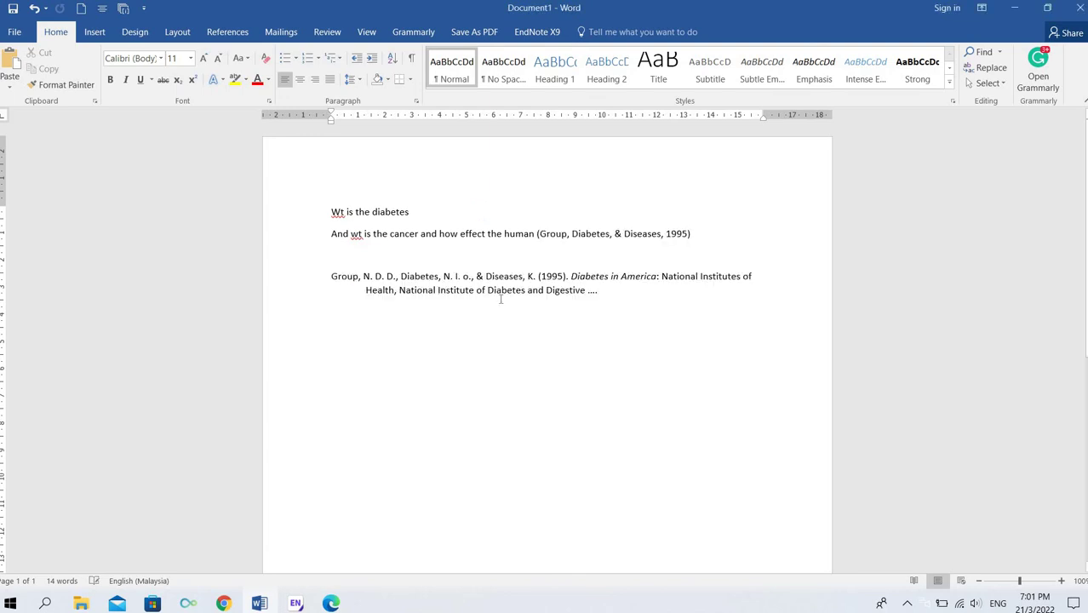
Examine the inserted in-text citation and its matching reference list entry in the document.
left_click_drag(597, 290, 438, 290)
left_click(661, 308)
left_click(697, 234)
left_click(696, 235)
left_click_drag(647, 240, 540, 247)
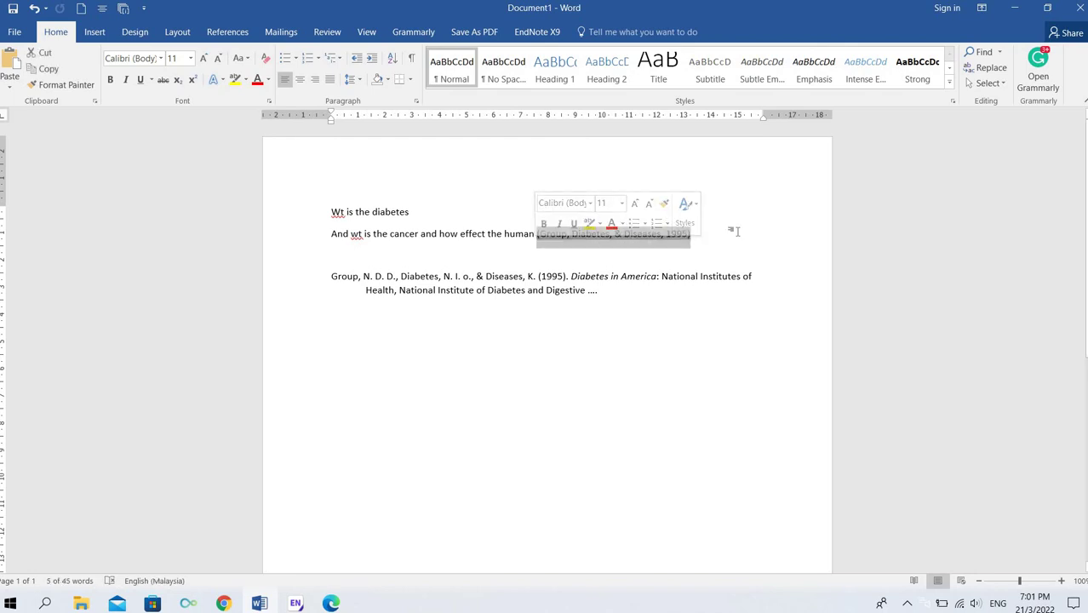
left_click(712, 236)
left_click_drag(687, 235, 558, 253)
left_click(705, 235)
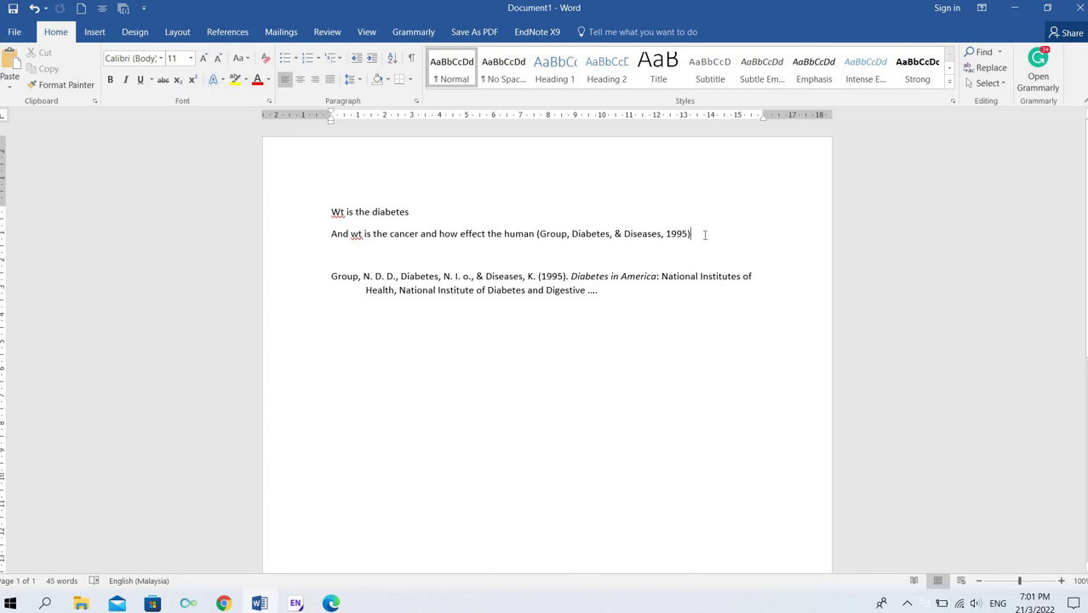
left_click_drag(600, 291, 366, 291)
left_click(428, 219)
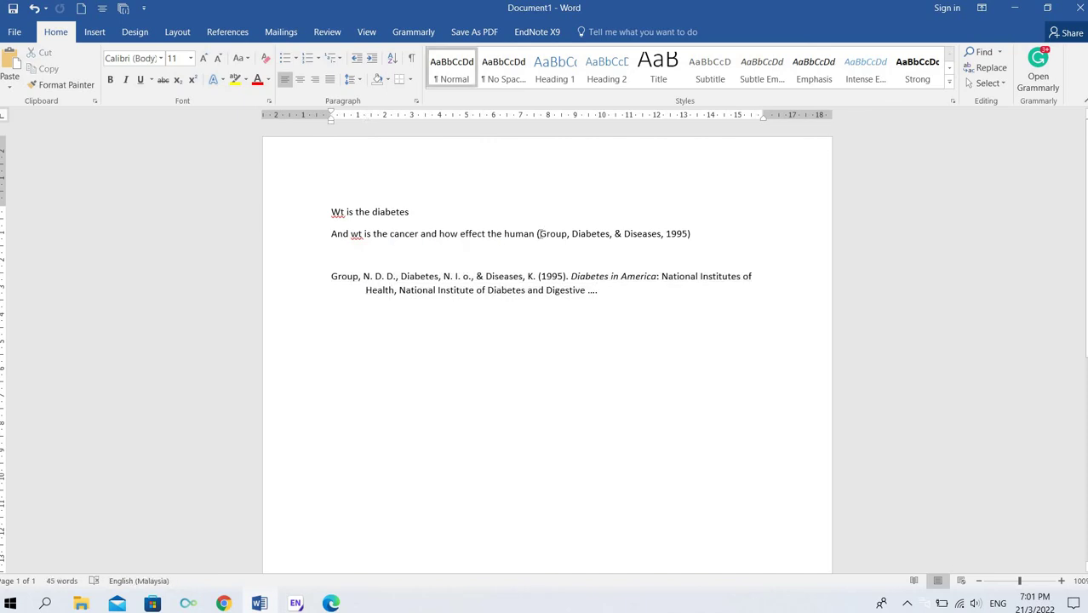